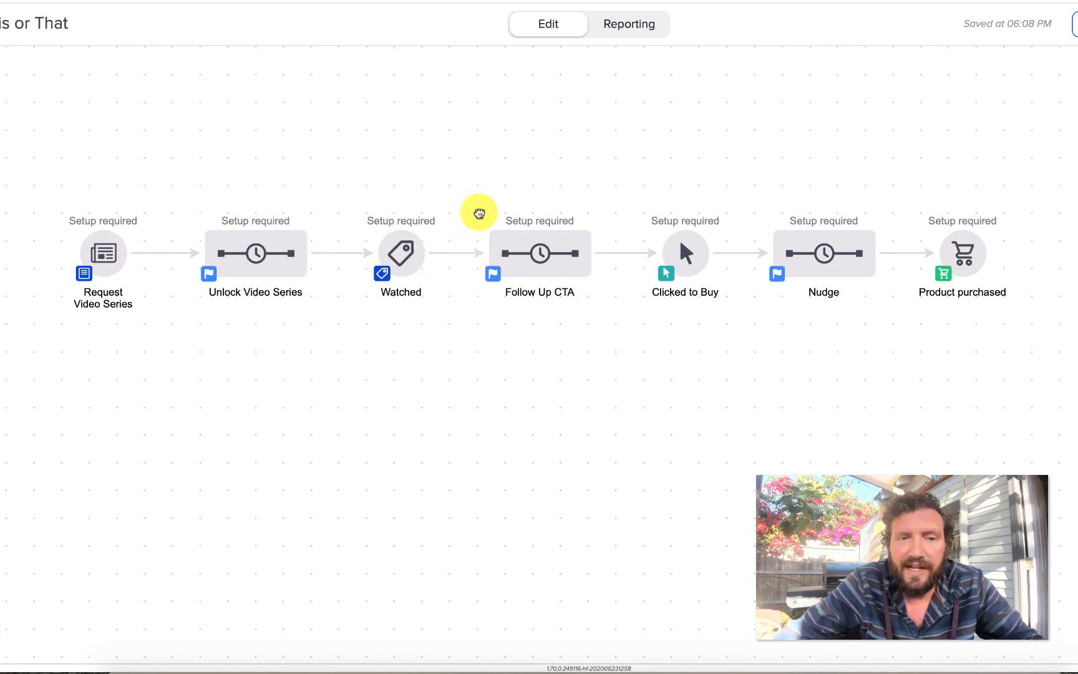
pyautogui.moveTo(467, 210); pyautogui.dragTo(743, 303)
pyautogui.click(822, 320)
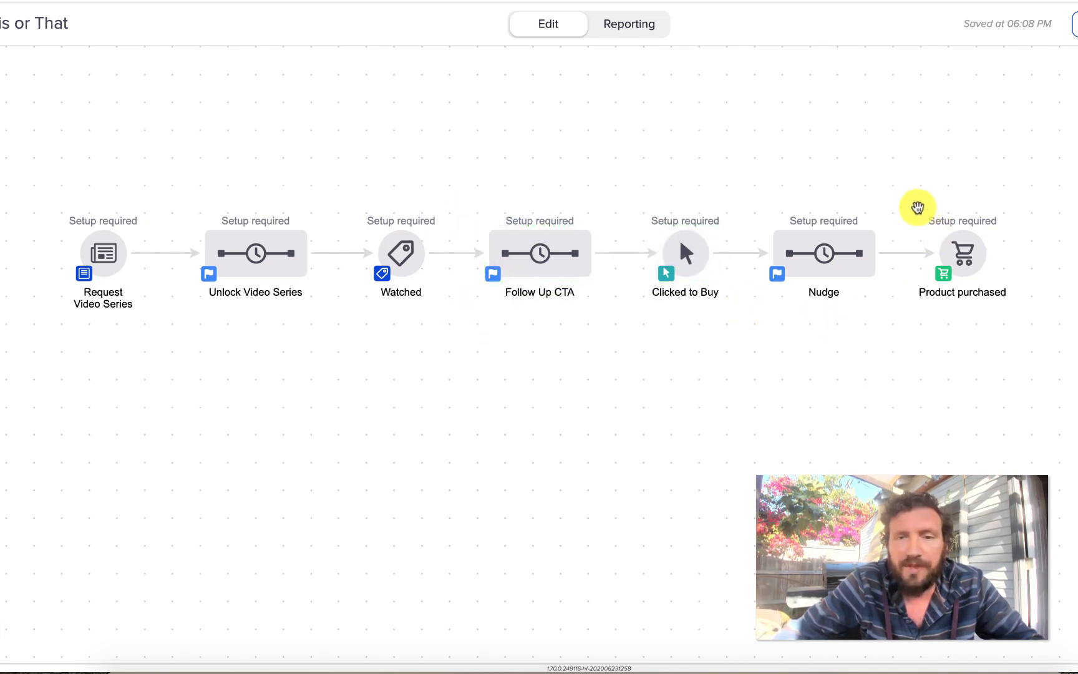
pyautogui.moveTo(916, 206); pyautogui.dragTo(1046, 320)
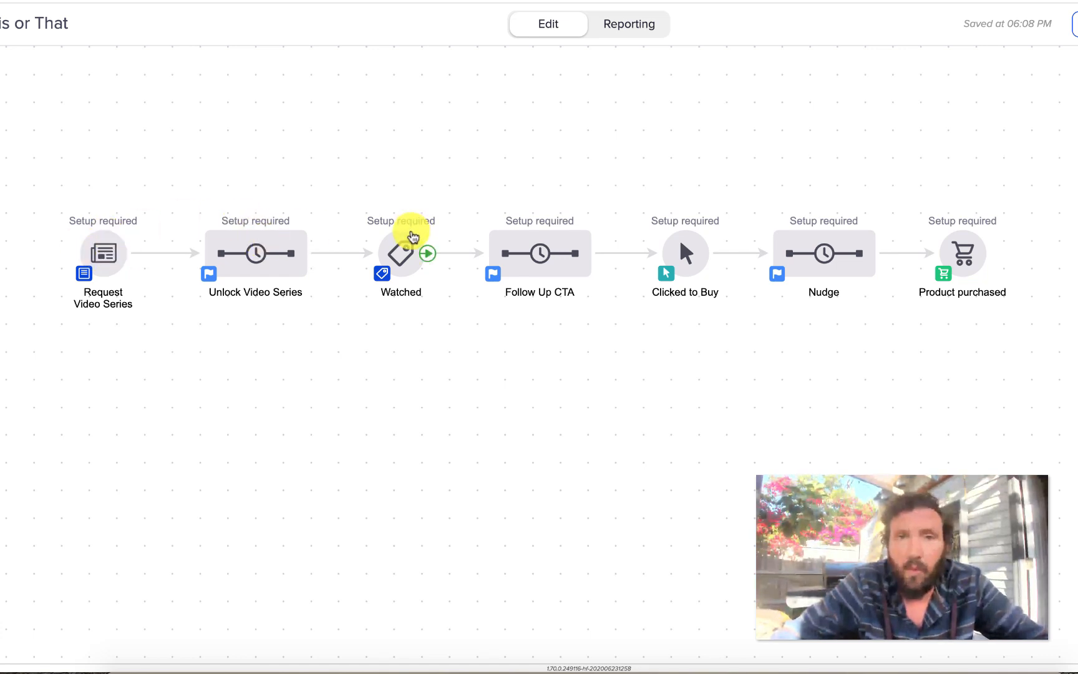
# Step: Open the Unlock Video Series sequence and highlight its access email, wait timer and reminder email one after another
pyautogui.doubleClick(260, 247)
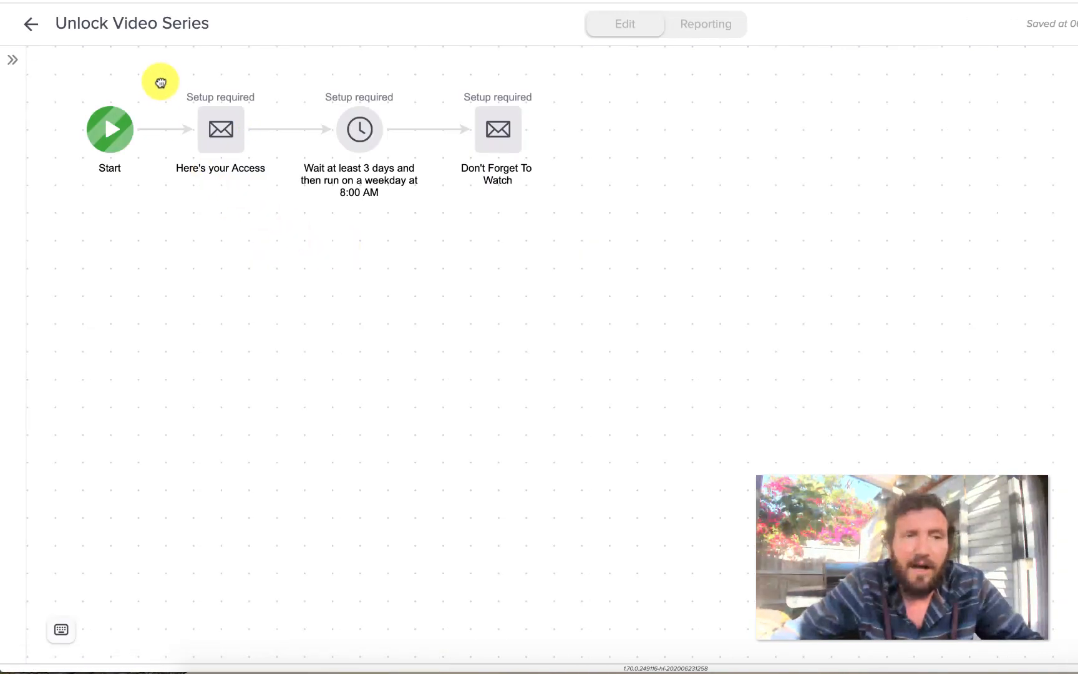
pyautogui.moveTo(159, 79); pyautogui.dragTo(290, 222)
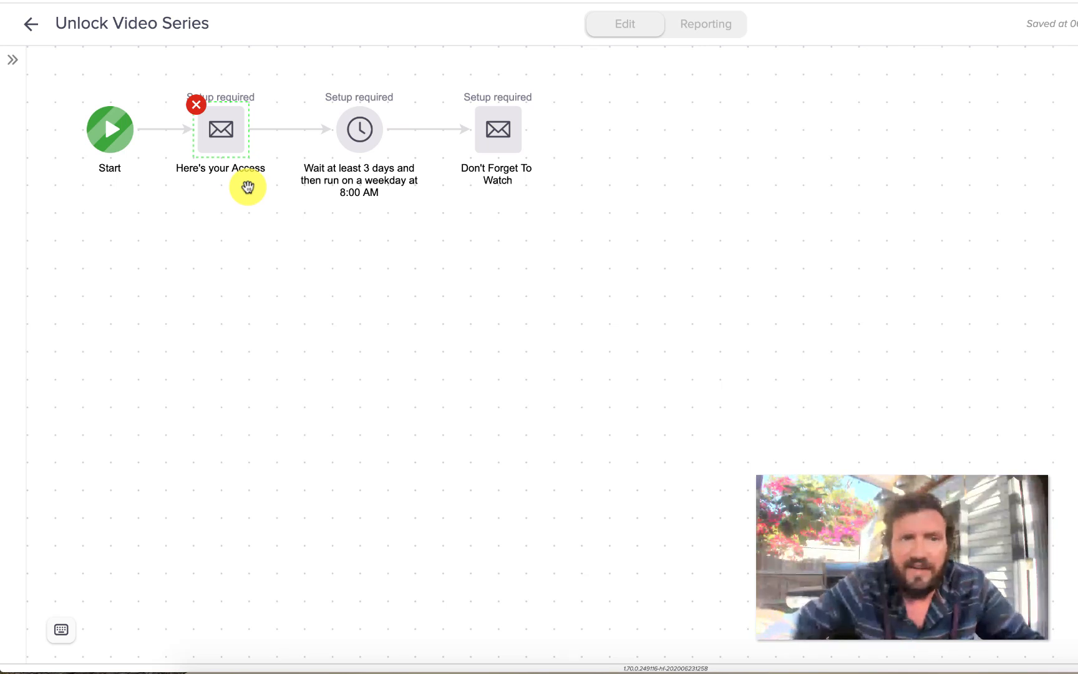
pyautogui.moveTo(299, 75); pyautogui.dragTo(424, 240)
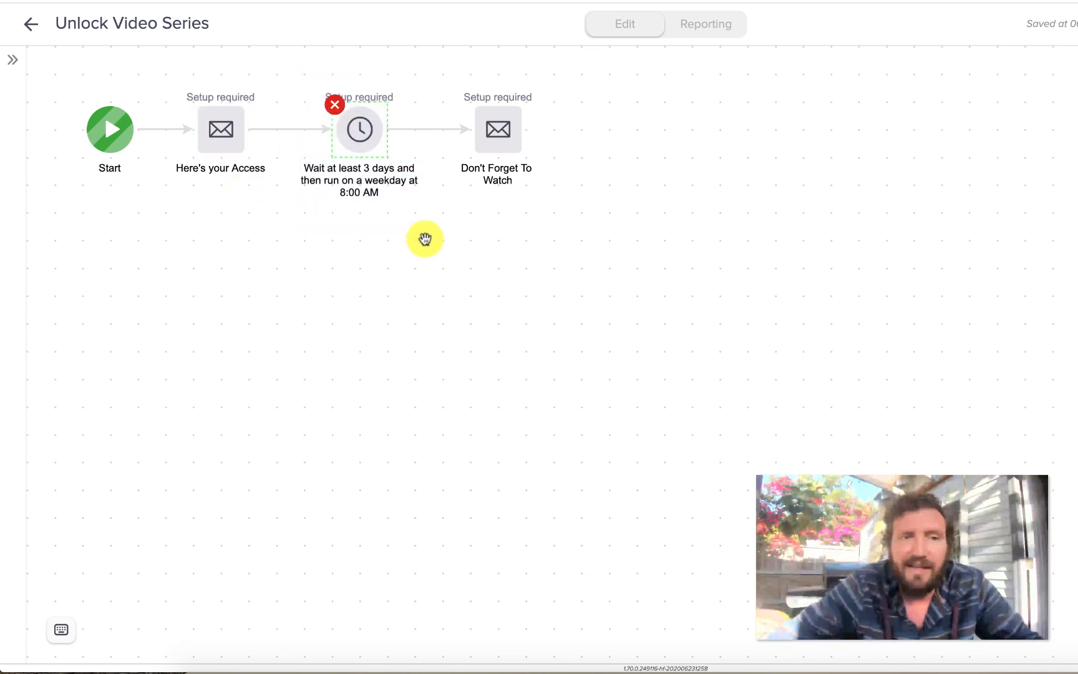
pyautogui.click(428, 234)
pyautogui.moveTo(452, 89); pyautogui.dragTo(572, 209)
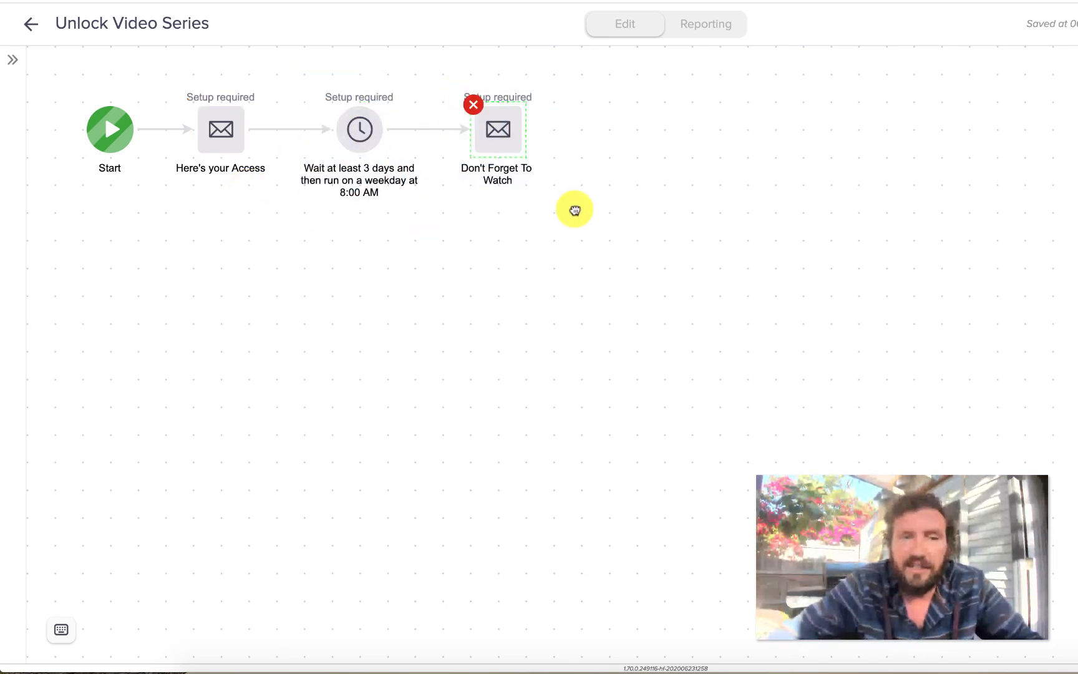
pyautogui.click(573, 209)
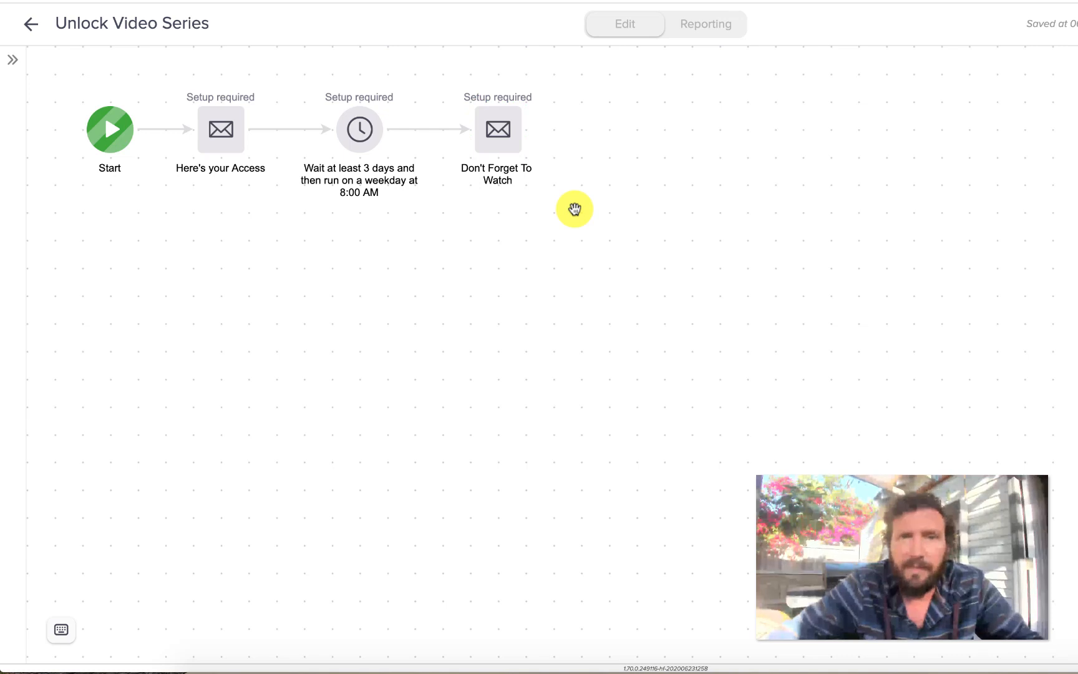
# Step: Add a delay timer after the Don't Forget To Watch email and set it to wait at least 1 month
pyautogui.click(12, 59)
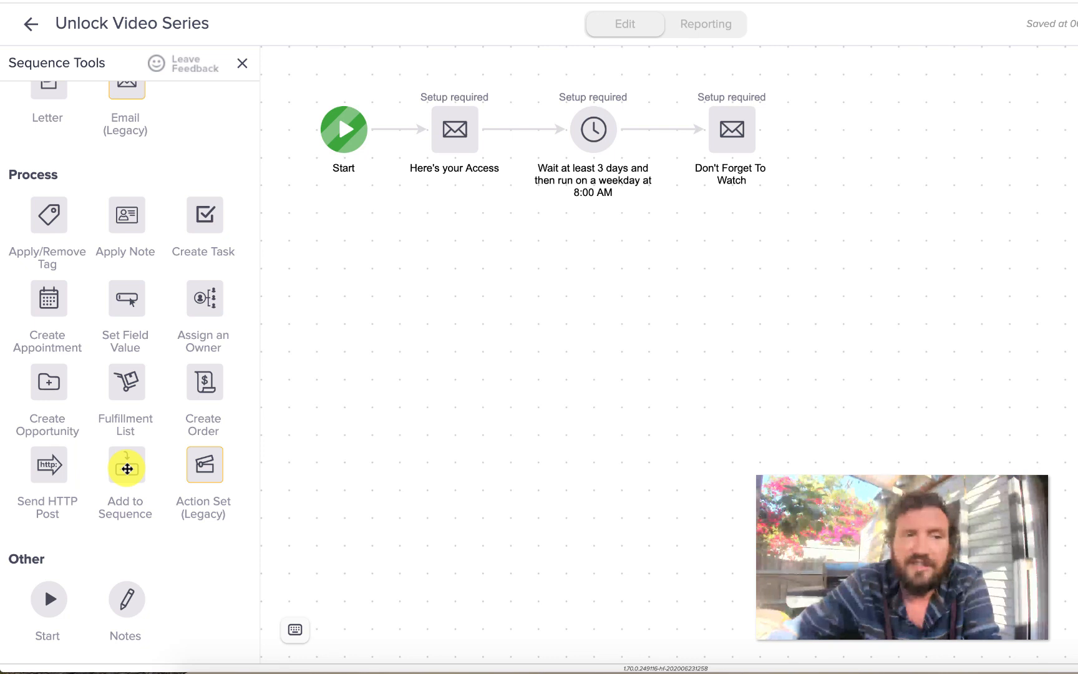
pyautogui.scroll(5, 116, 373)
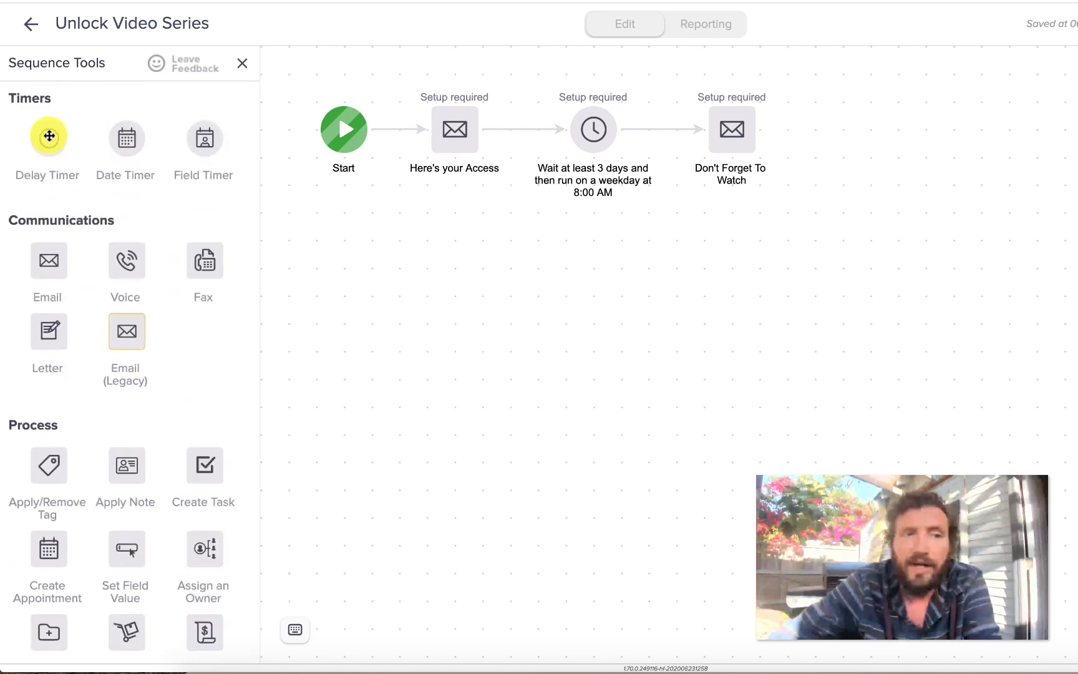
pyautogui.moveTo(48, 136); pyautogui.dragTo(864, 128)
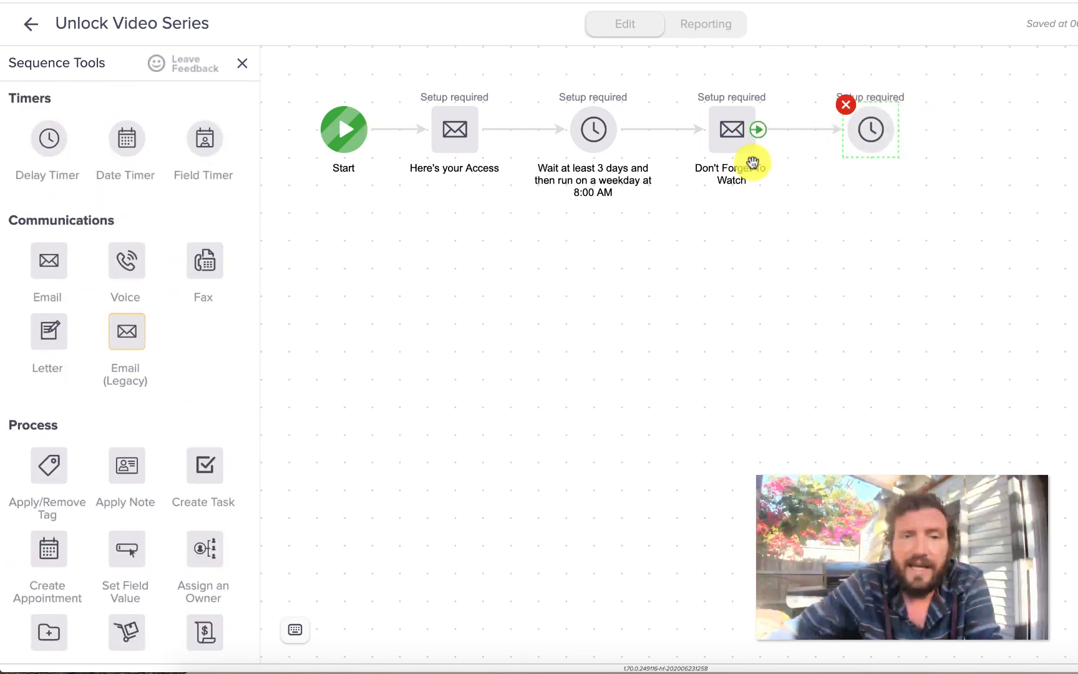
pyautogui.click(864, 138)
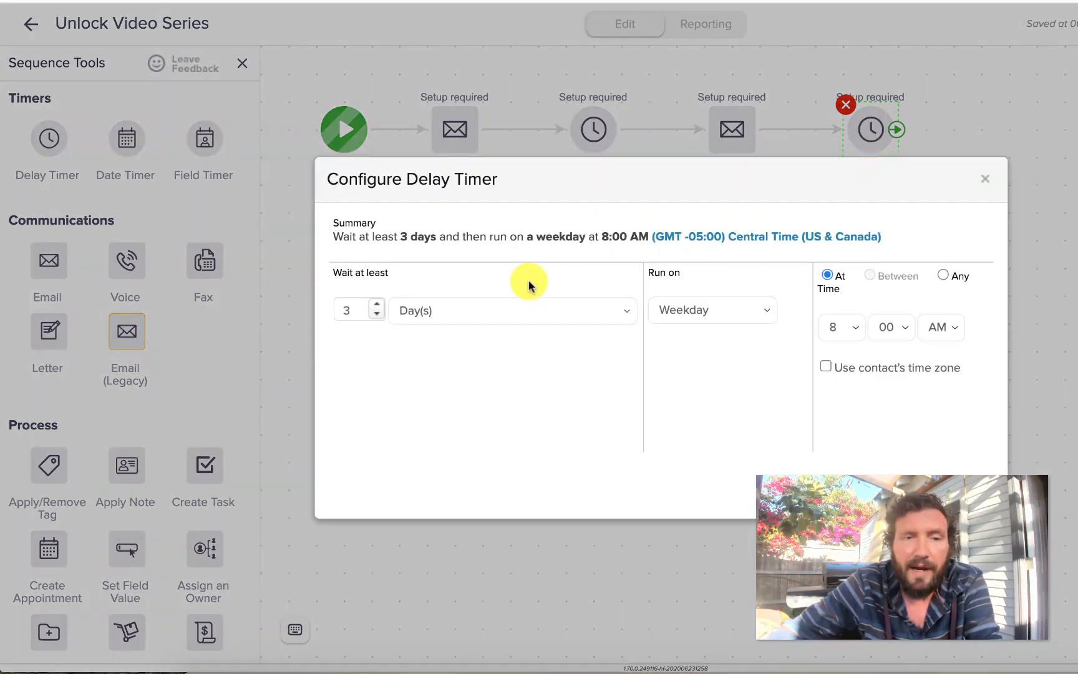
pyautogui.click(489, 310)
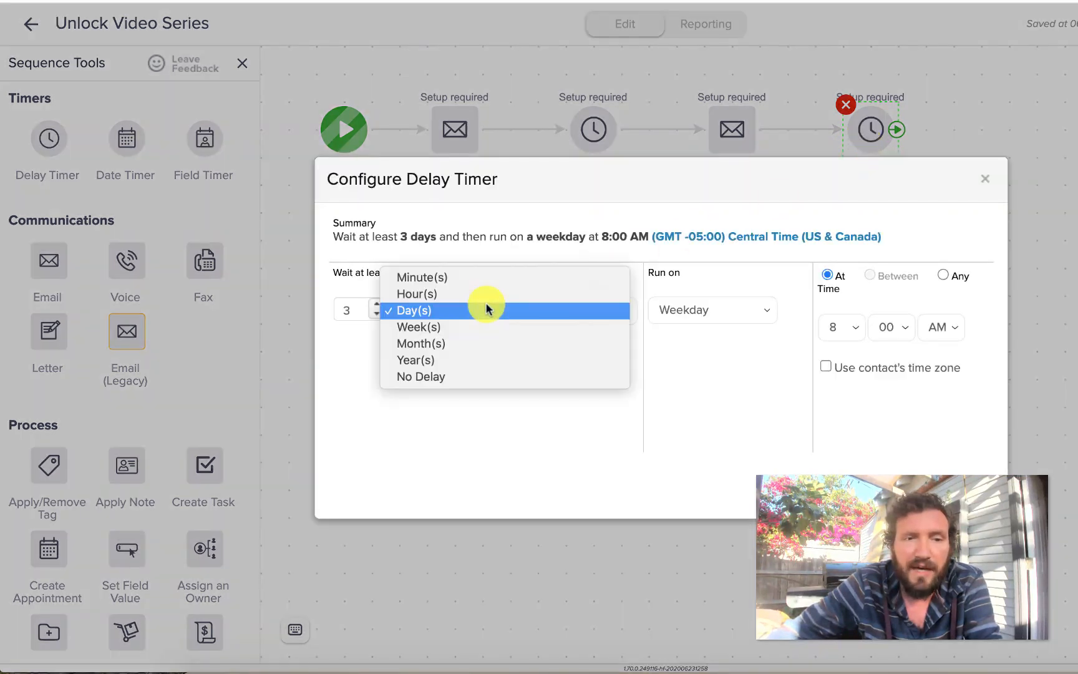
pyautogui.click(473, 345)
pyautogui.press('Escape')
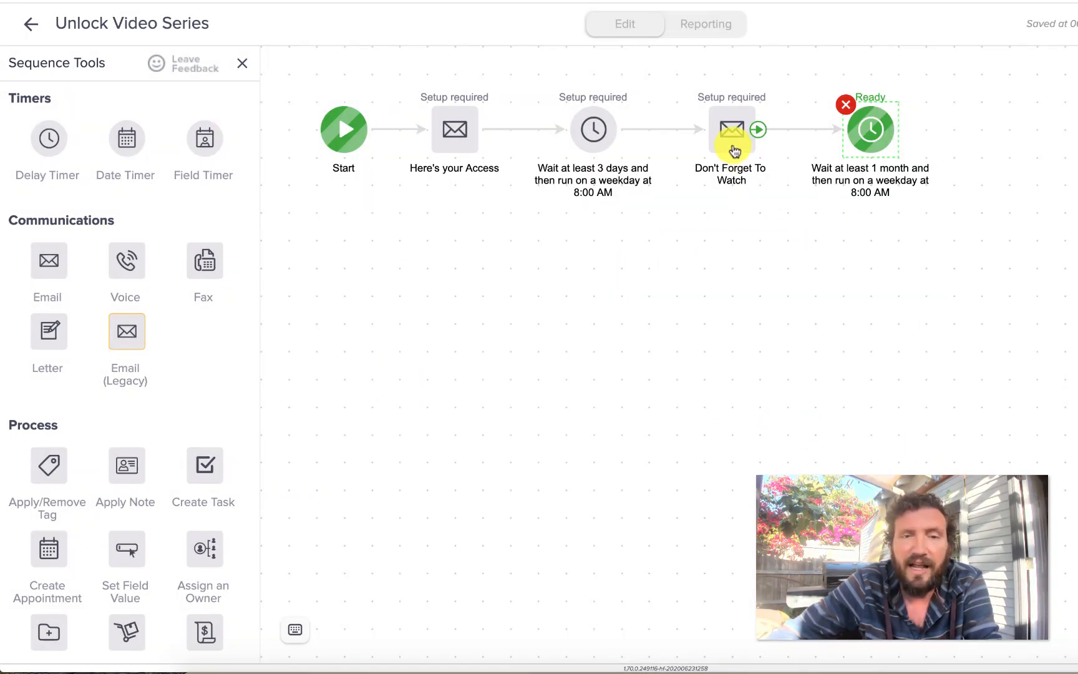
pyautogui.click(726, 294)
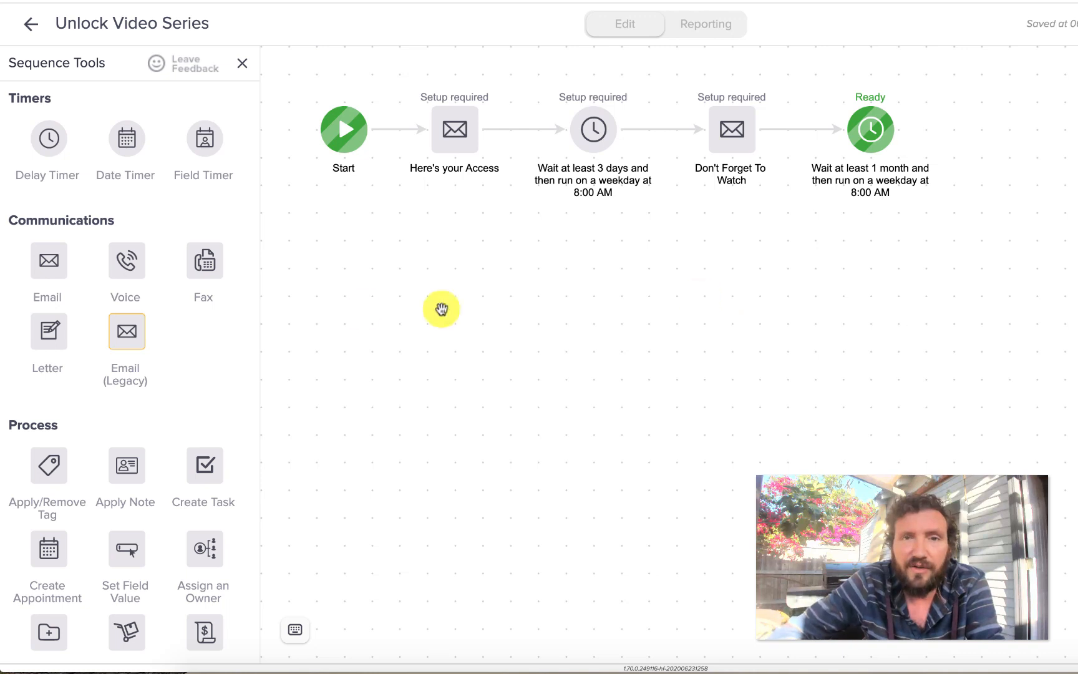
# Step: Place an Add to Sequence step at the end of the flow, after the one-month delay timer
pyautogui.scroll(-4, 180, 392)
pyautogui.moveTo(140, 466); pyautogui.dragTo(994, 120)
pyautogui.click(953, 340)
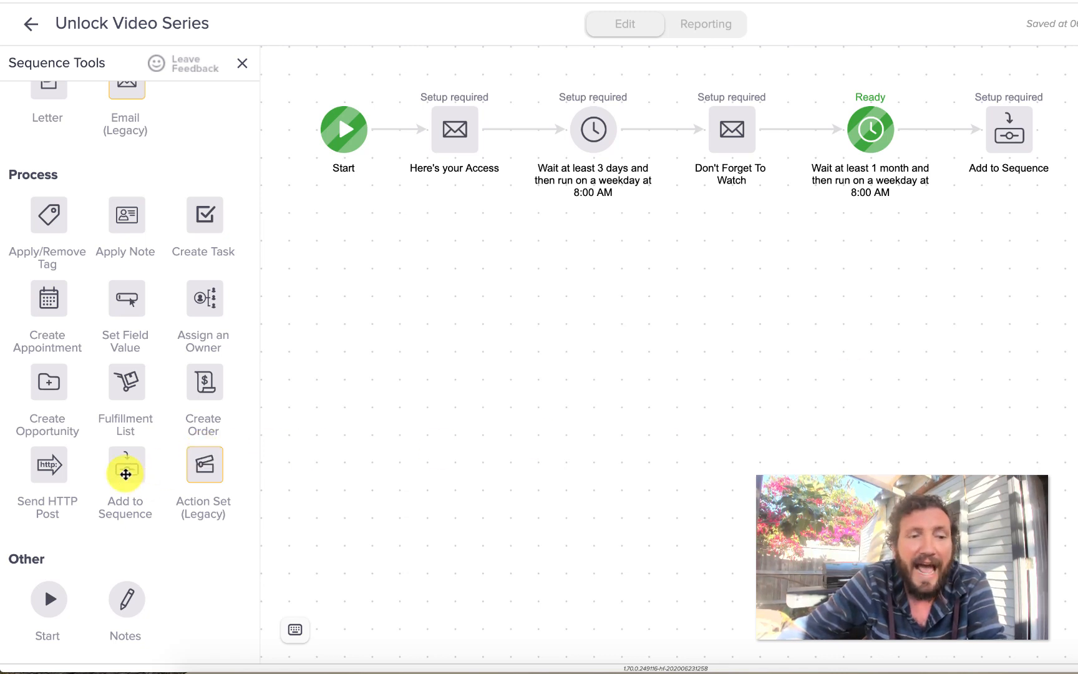
pyautogui.scroll(5, 126, 474)
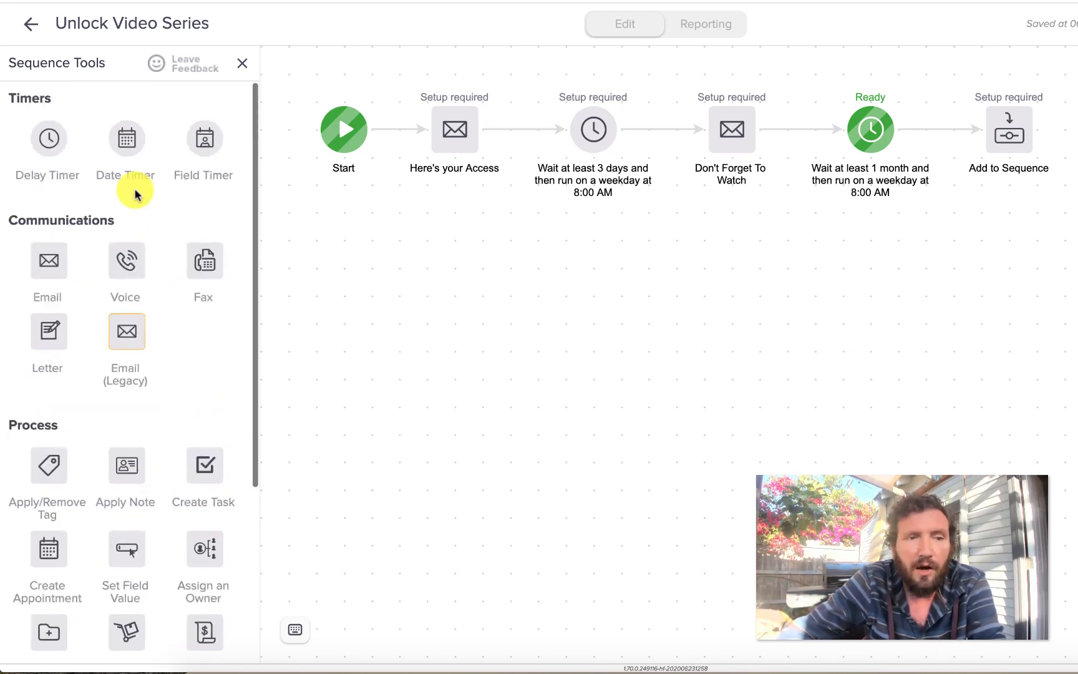
pyautogui.scroll(-5, 132, 212)
pyautogui.scroll(5, 125, 366)
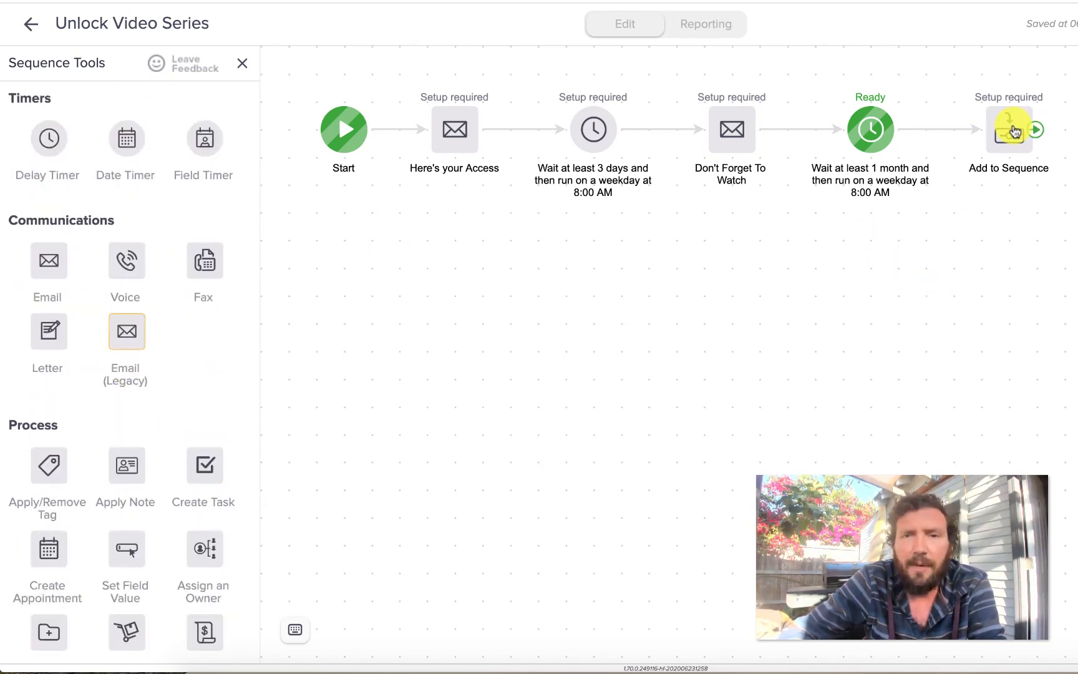
# Step: Configure the Add to Sequence step with the Nurture Campaign and its Start Here - Nurture sequence, and save it
pyautogui.click(1012, 131)
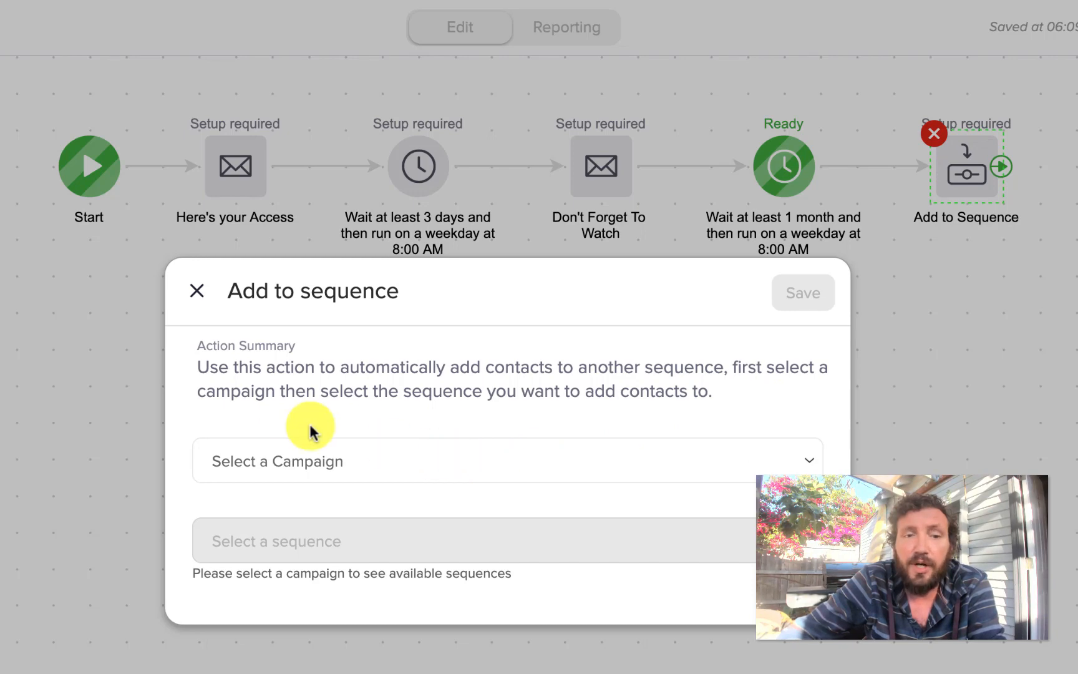
pyautogui.click(372, 460)
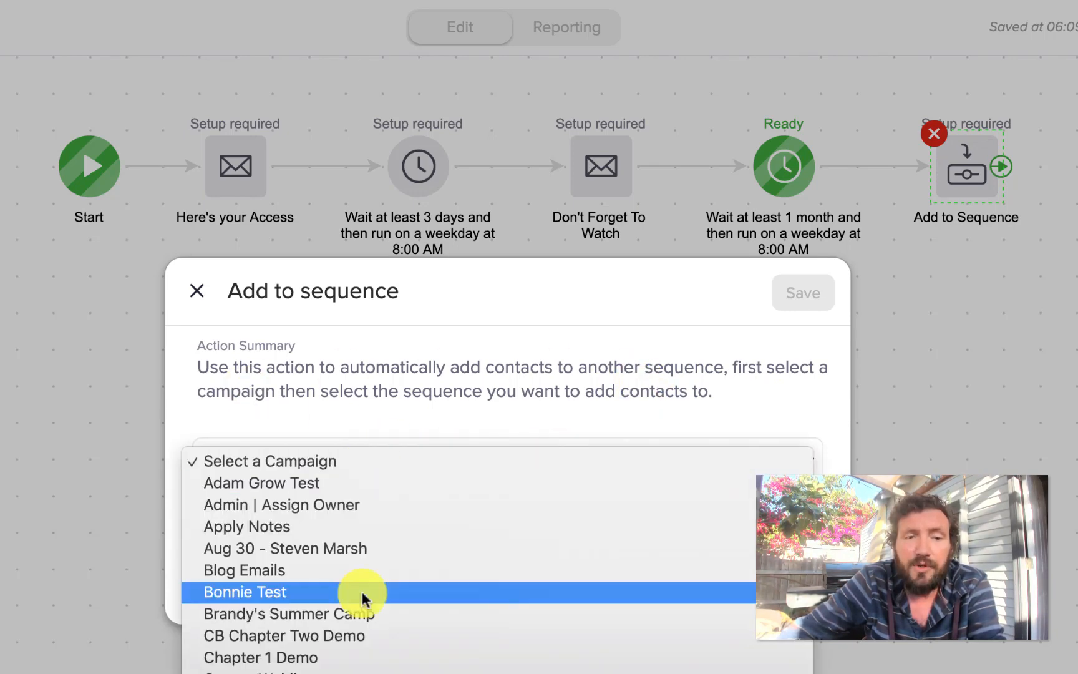
pyautogui.scroll(-10, 361, 596)
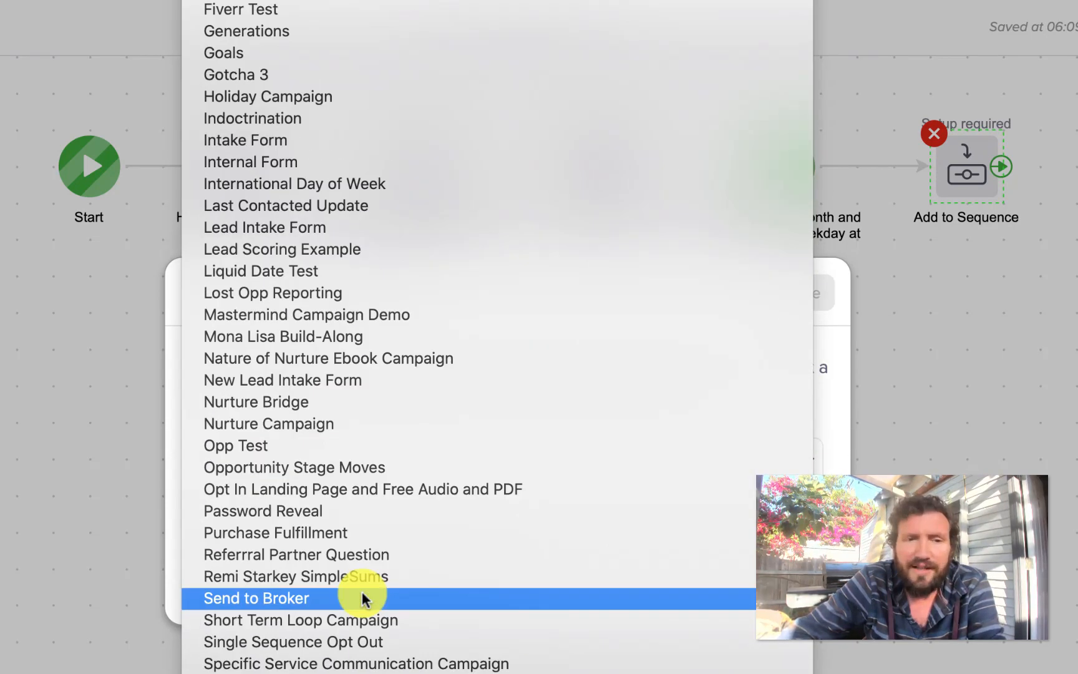
pyautogui.click(369, 422)
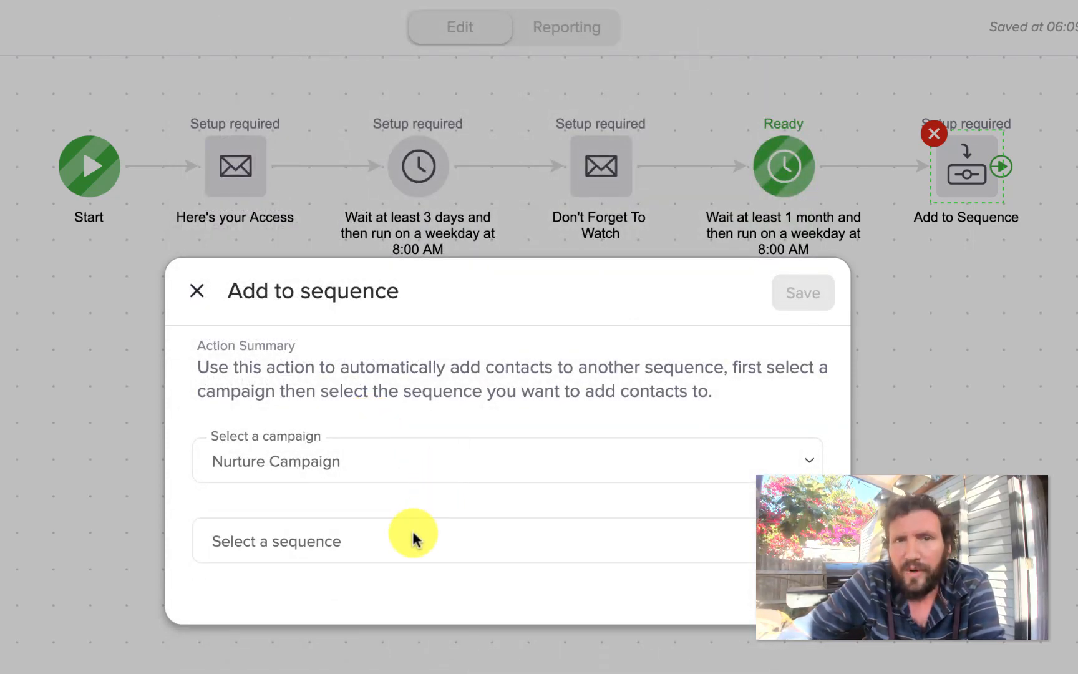
pyautogui.click(412, 539)
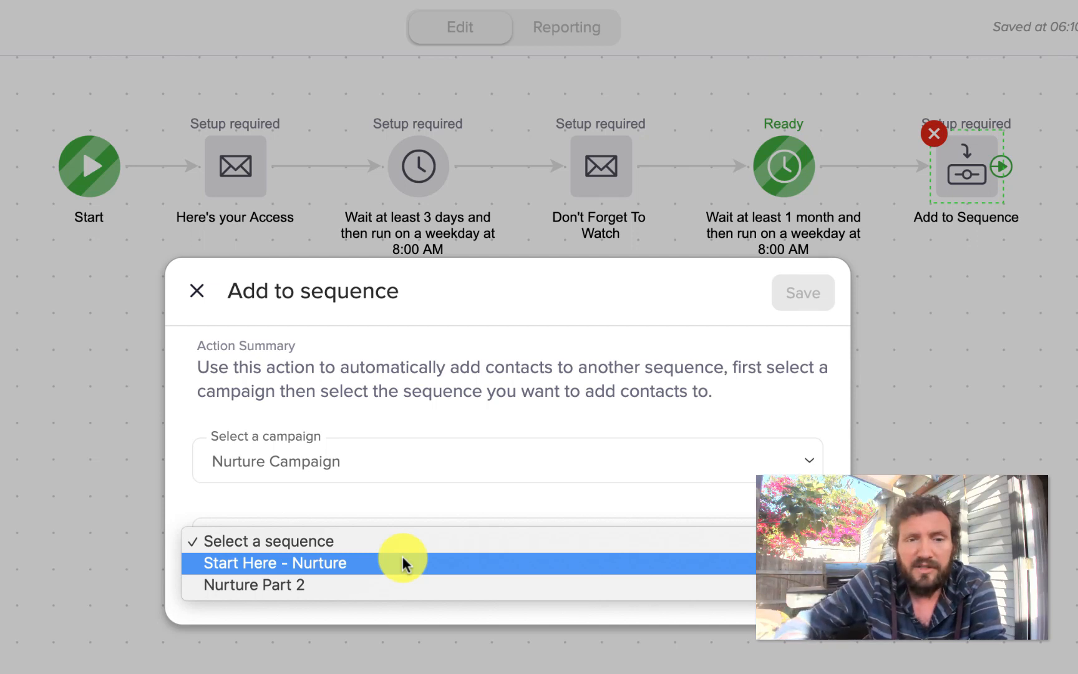
pyautogui.click(402, 558)
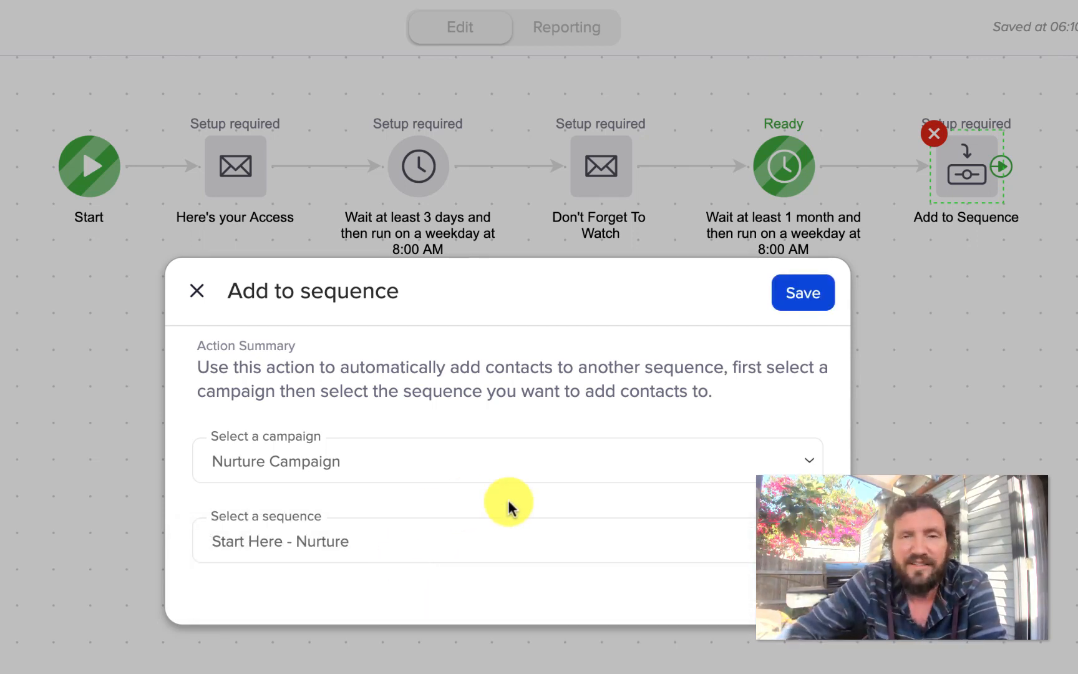
pyautogui.click(809, 290)
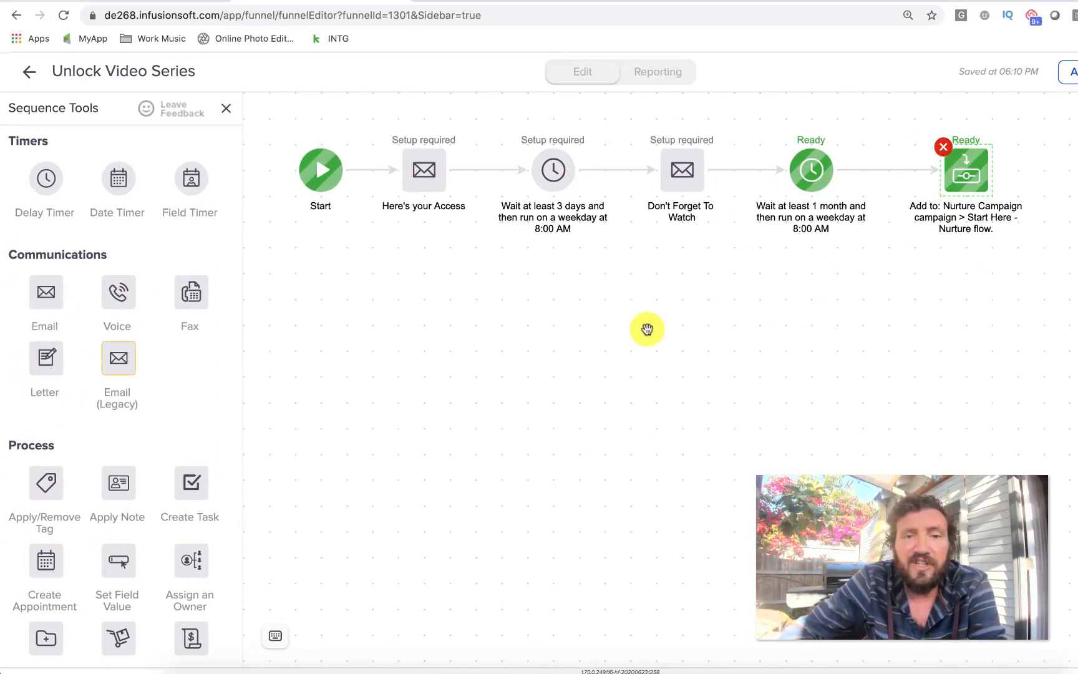
# Step: Return to the This or That campaign overview and hide the campaign tools to show the whole flow
pyautogui.click(25, 76)
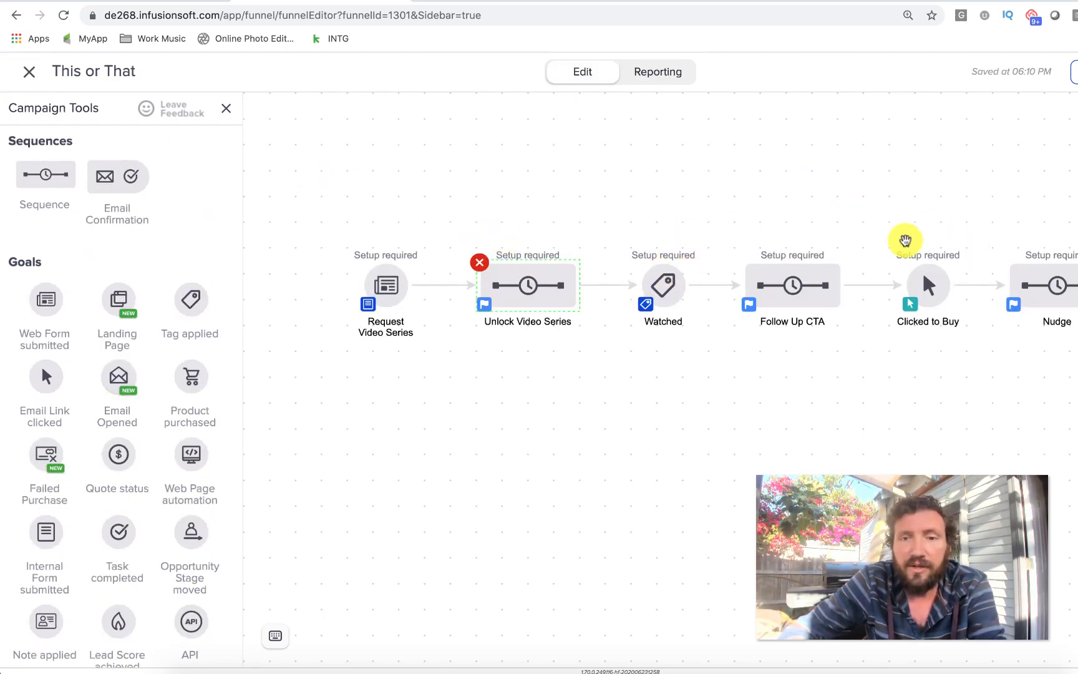
pyautogui.doubleClick(550, 287)
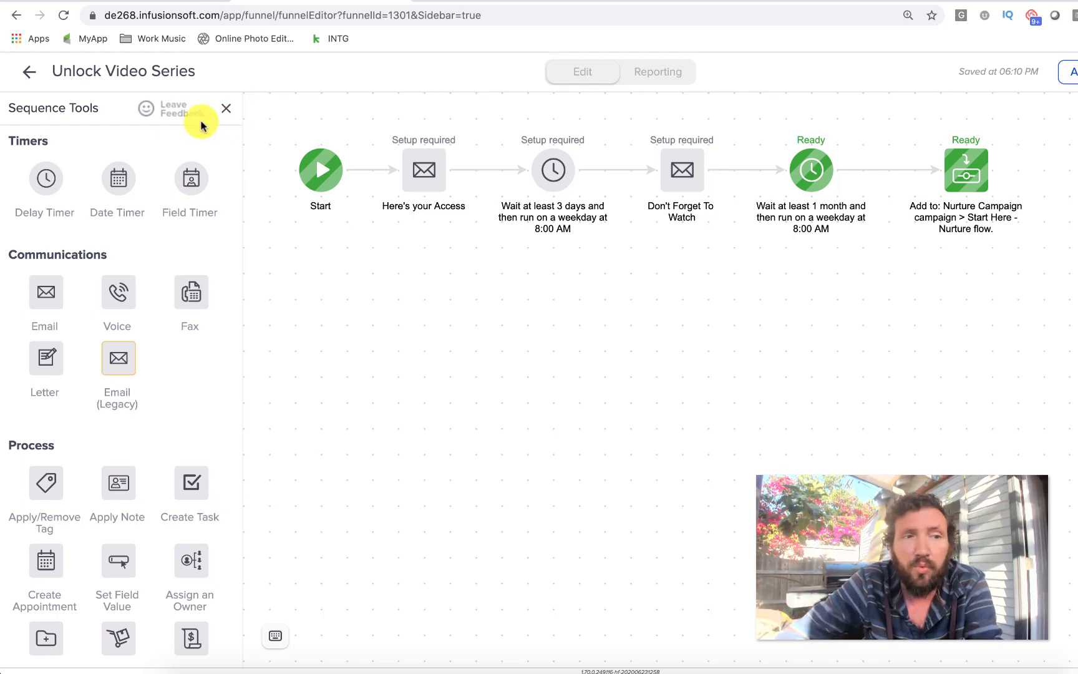
pyautogui.click(29, 71)
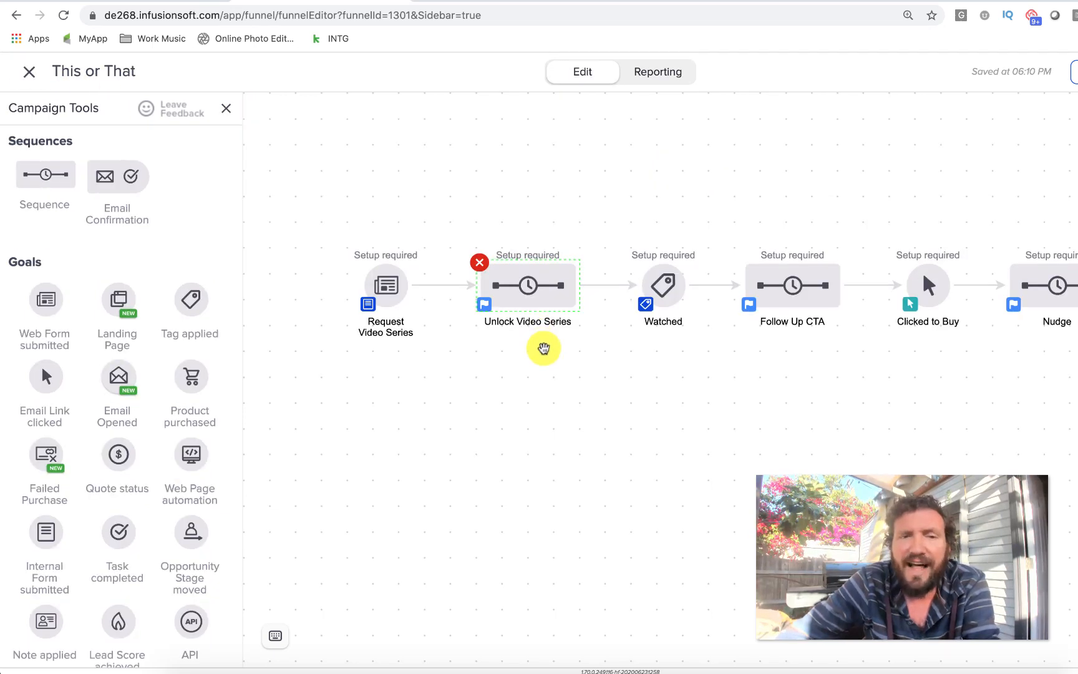
pyautogui.click(540, 382)
pyautogui.moveTo(657, 424); pyautogui.dragTo(588, 423)
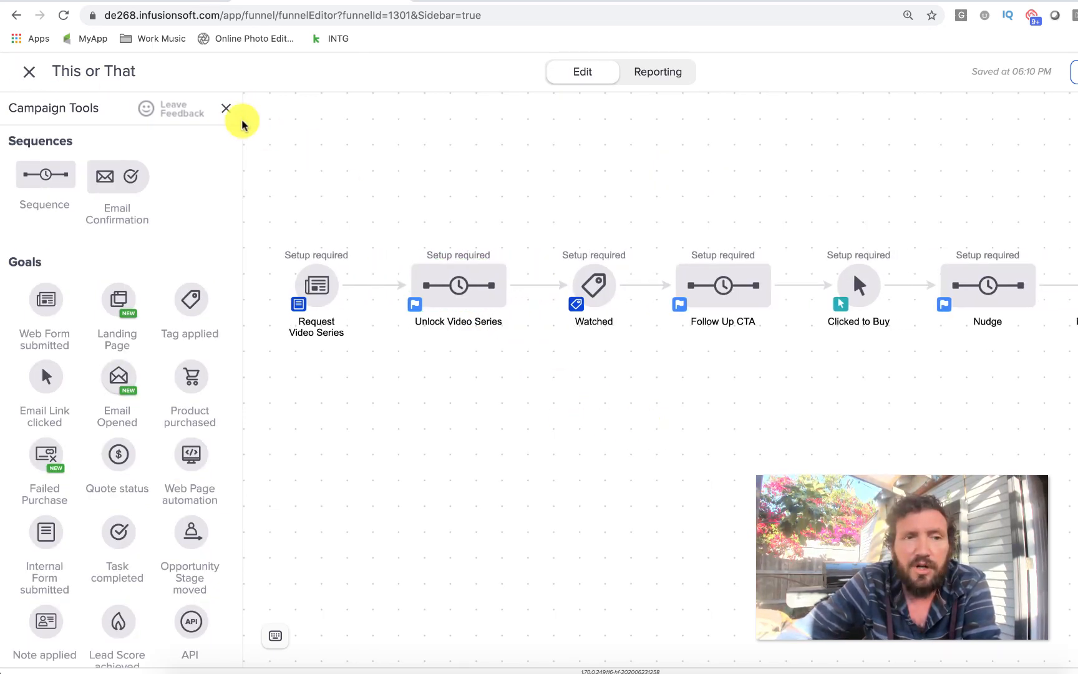
pyautogui.click(226, 108)
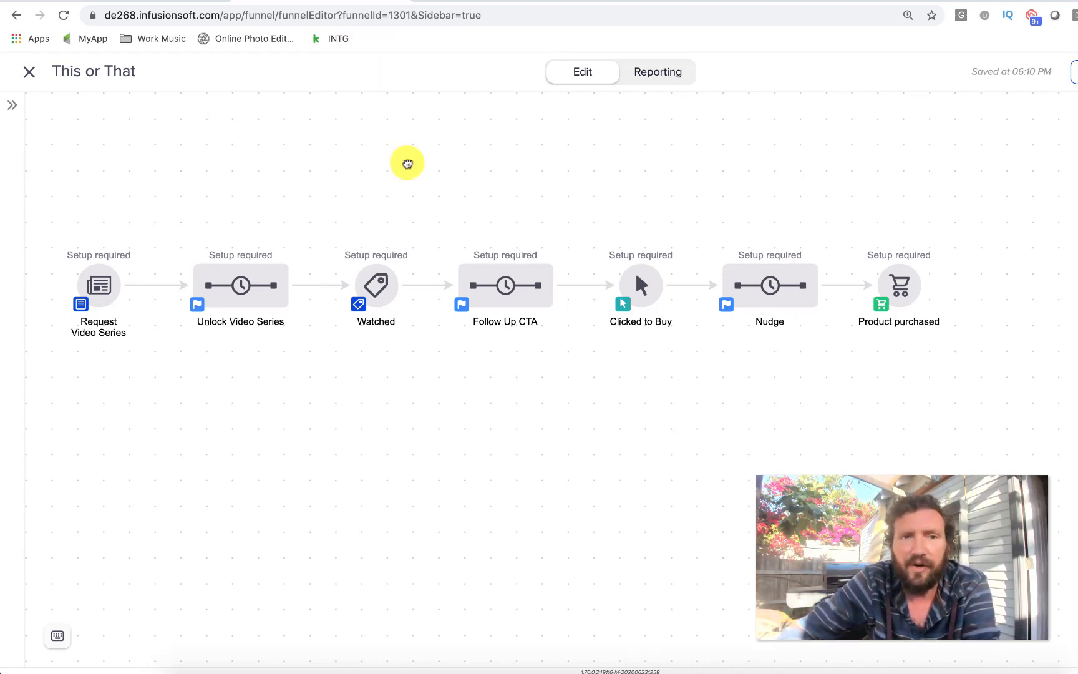
pyautogui.hscroll(-1, 402, 165)
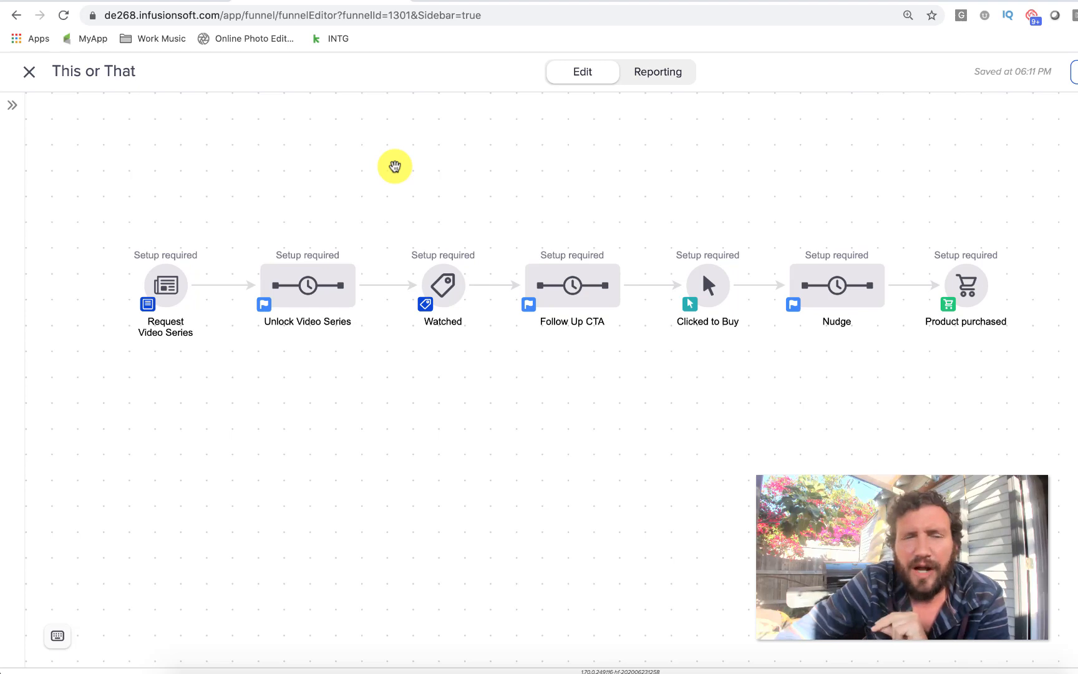
# Step: Switch to the contact record's custom fields settings page and highlight the stated limit on custom fields
pyautogui.click(492, 3)
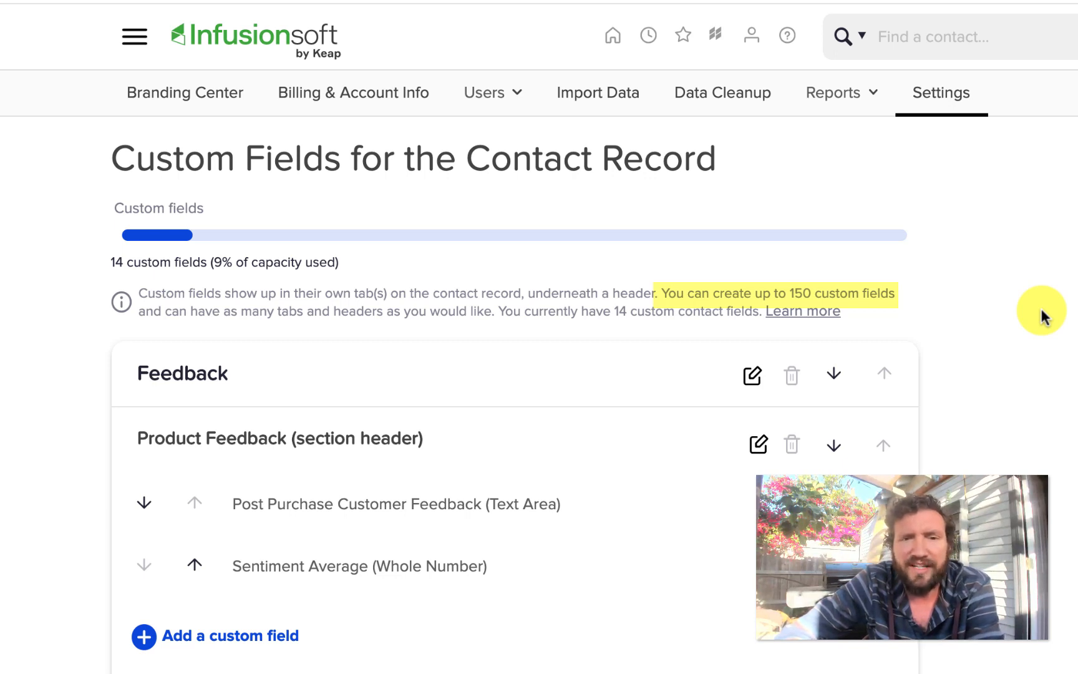
pyautogui.moveTo(791, 294); pyautogui.dragTo(845, 294)
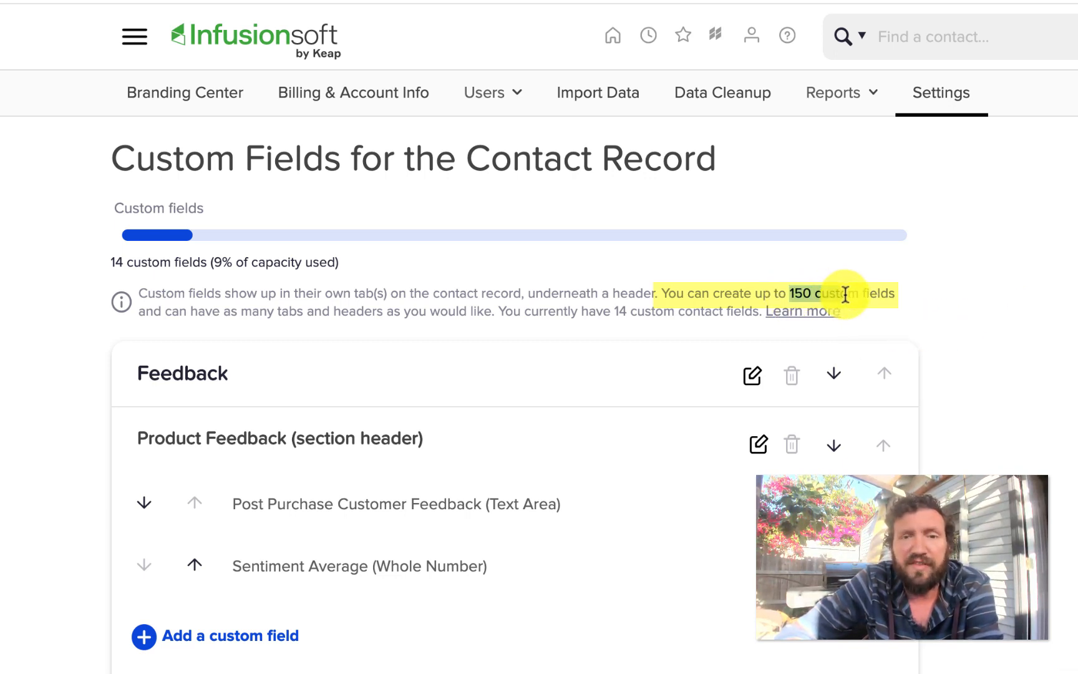
pyautogui.click(845, 295)
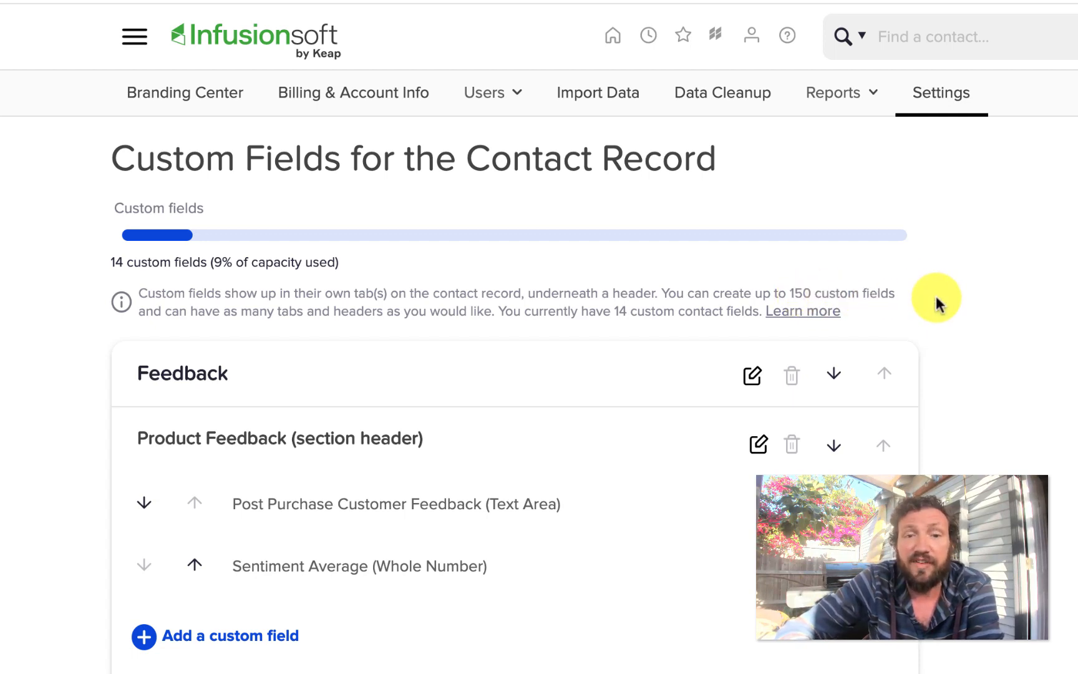
# Step: Examine how the contact record's custom fields are grouped under tabs and section headers
pyautogui.scroll(-3, 939, 304)
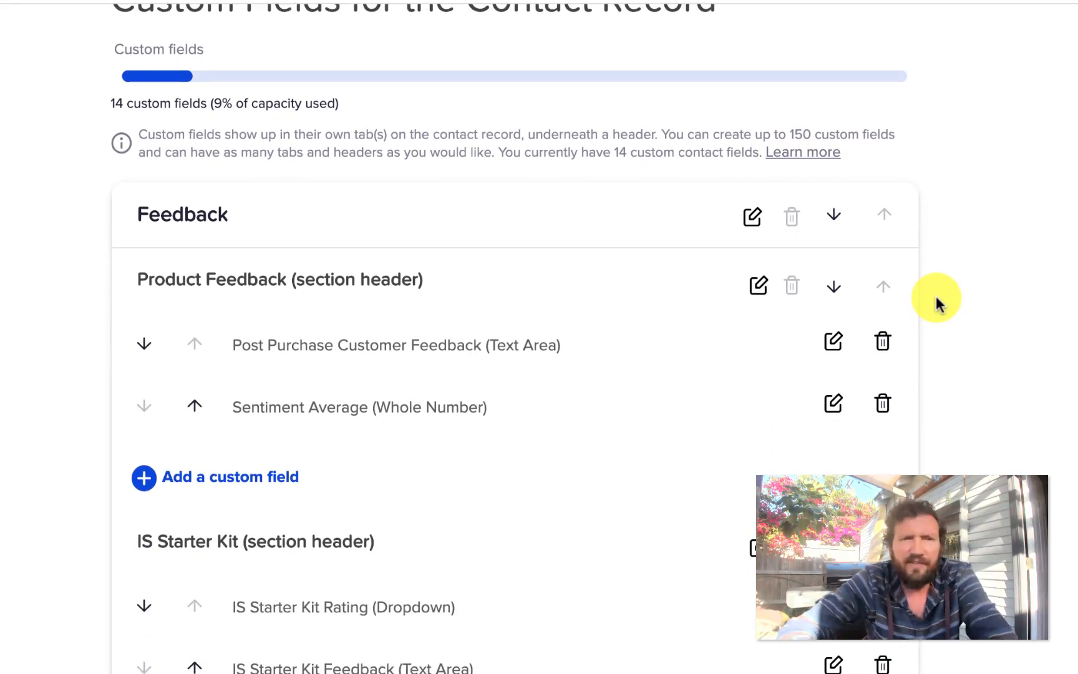
pyautogui.scroll(3, 935, 303)
pyautogui.scroll(-4, 936, 300)
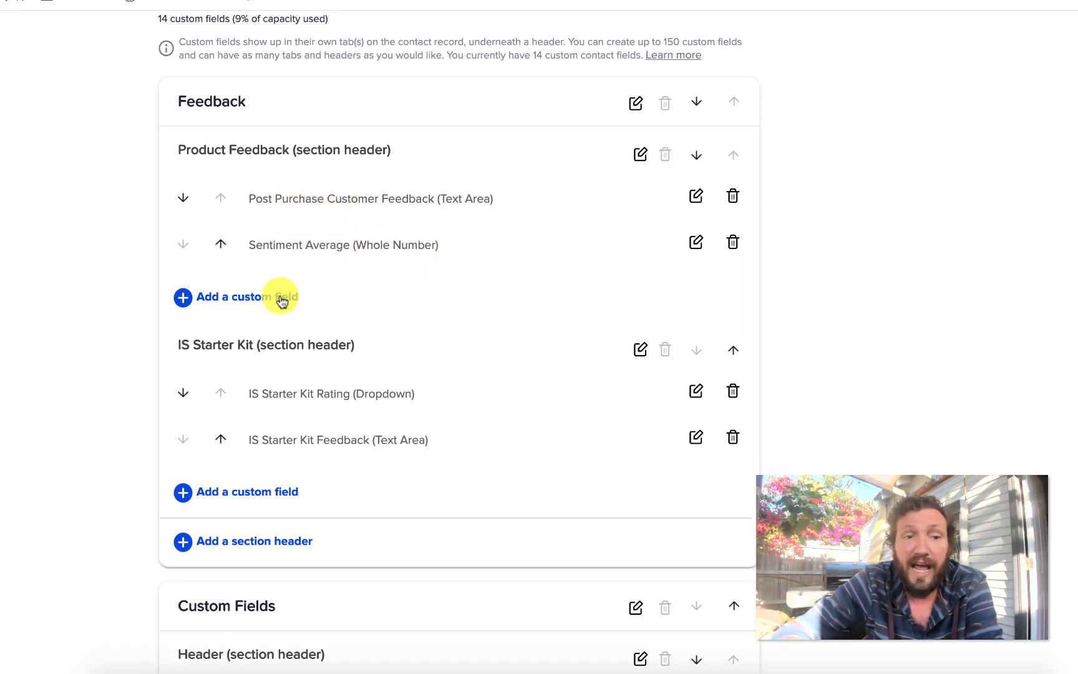
pyautogui.scroll(-2, 281, 298)
pyautogui.scroll(-5, 259, 368)
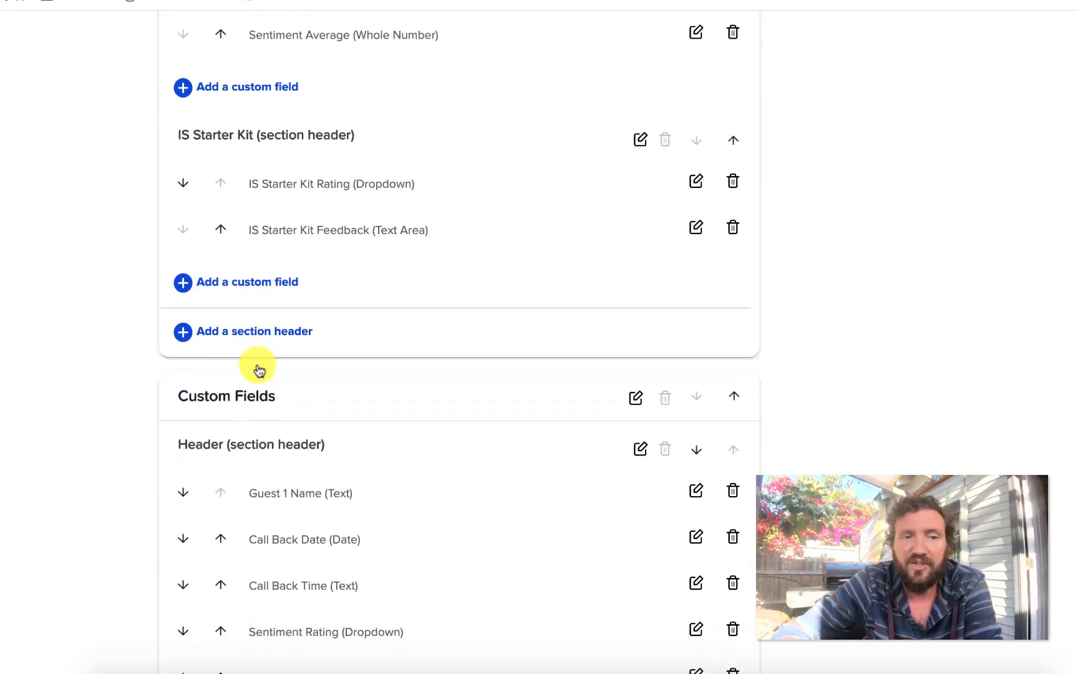
pyautogui.scroll(-8, 257, 368)
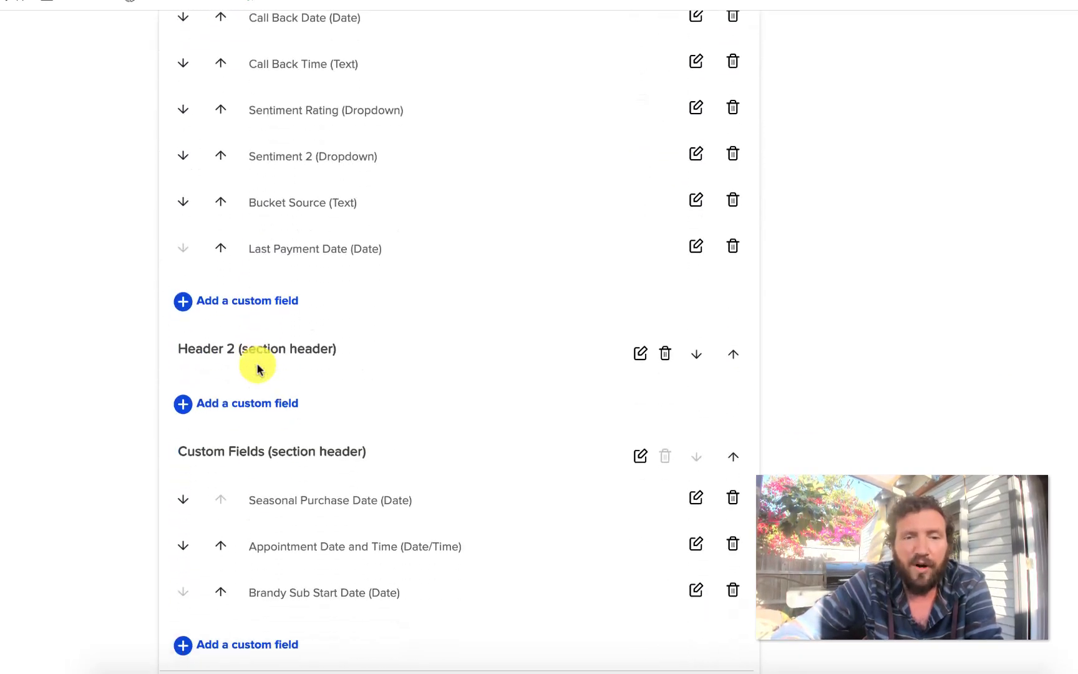
pyautogui.scroll(15, 257, 368)
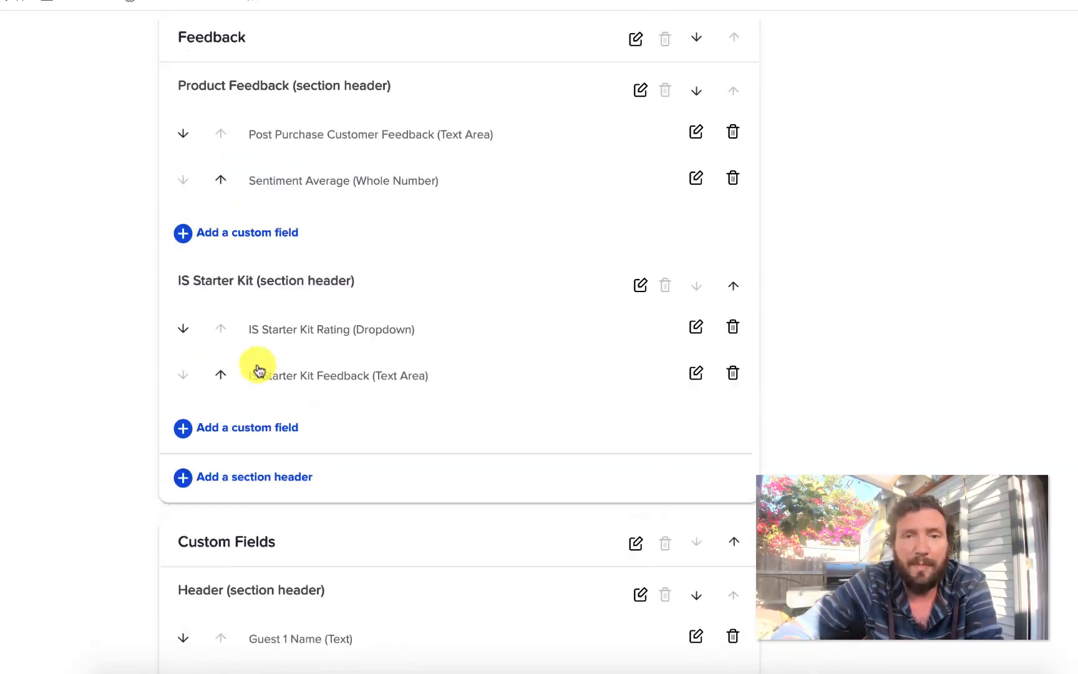